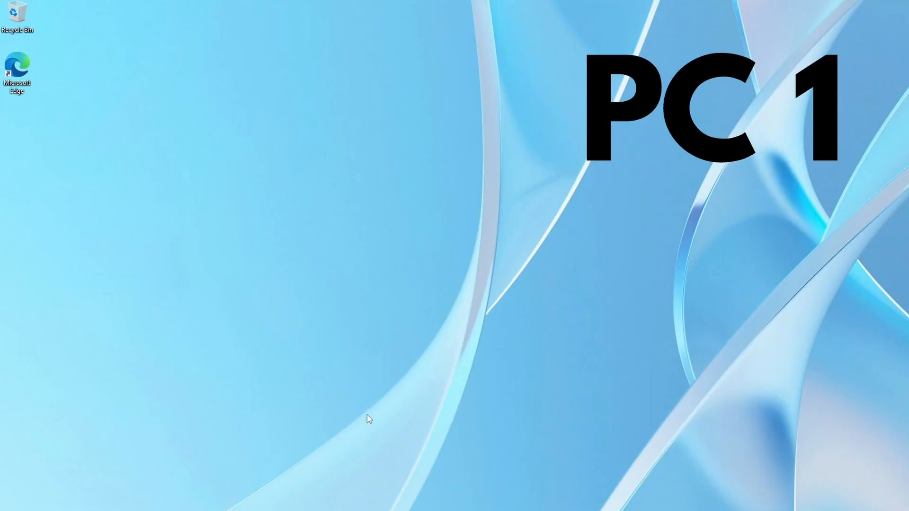
Step: Open Local Disk (D:) in File Explorer, look inside the Data folder and return to the drive
{"action": "left_click", "coordinate": [348, 510]}
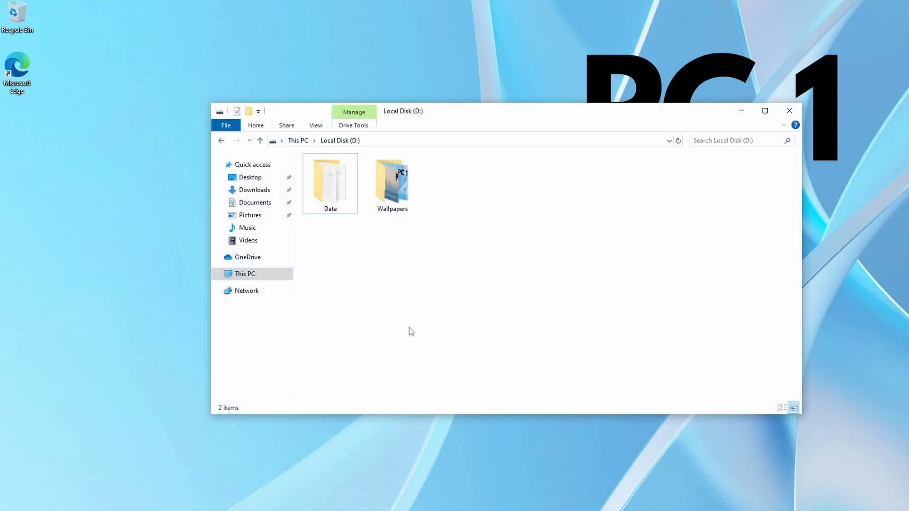
{"action": "double_click", "coordinate": [330, 186]}
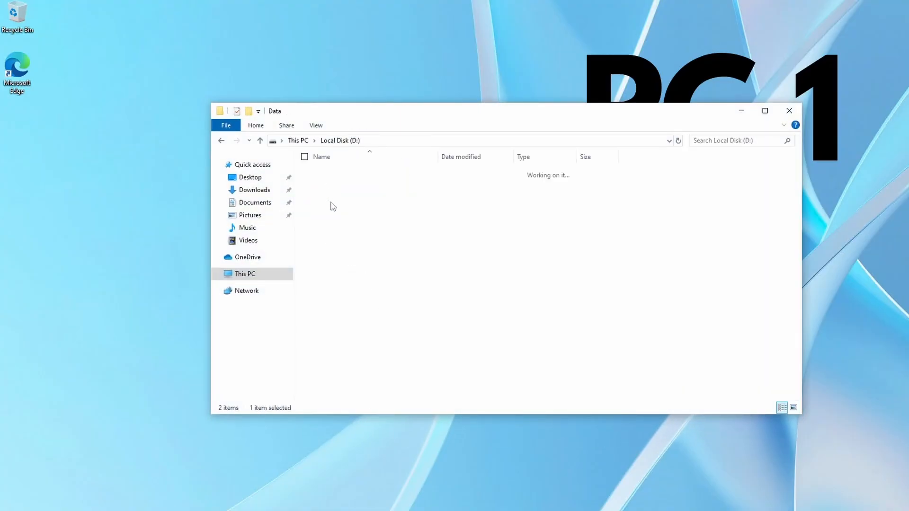
{"action": "key", "text": "alt+Left"}
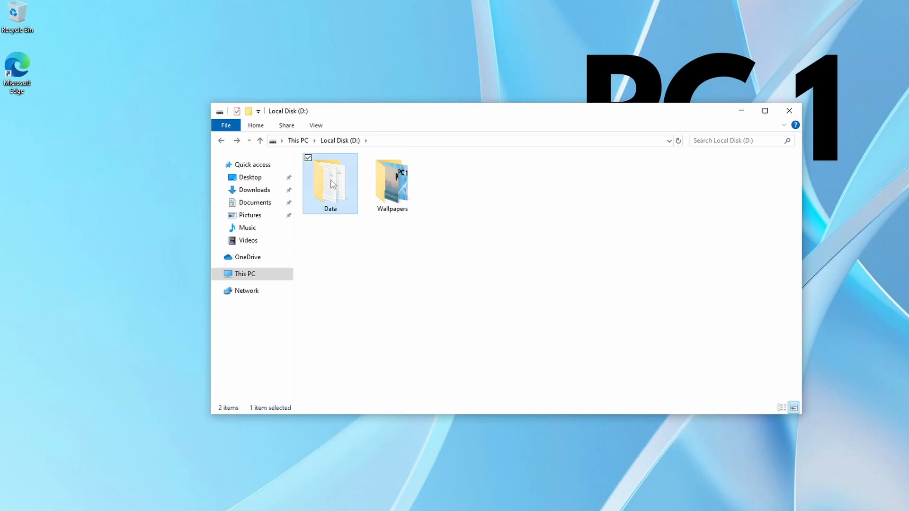
Step: Open the sharing properties of the Data folder on Local Disk (D:) and move the dialog clear of the folder
{"action": "mouse_move", "coordinate": [332, 184]}
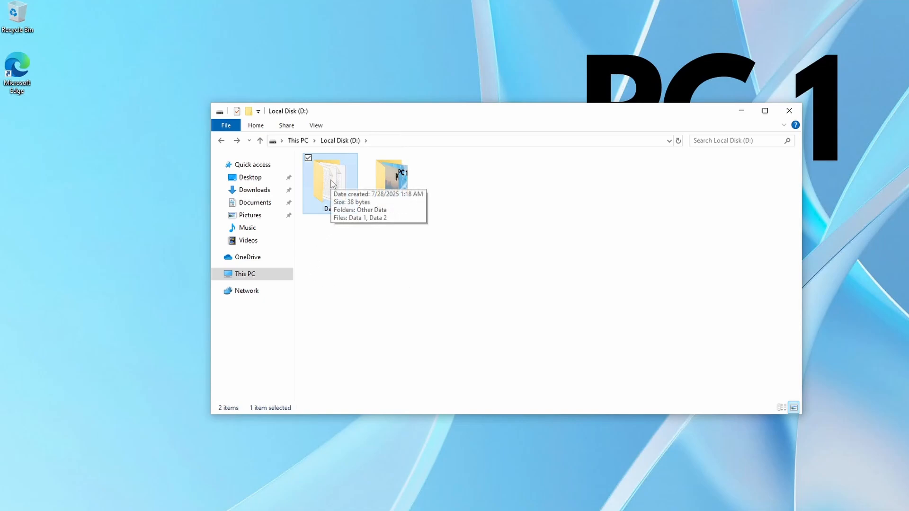
{"action": "right_click", "coordinate": [331, 180]}
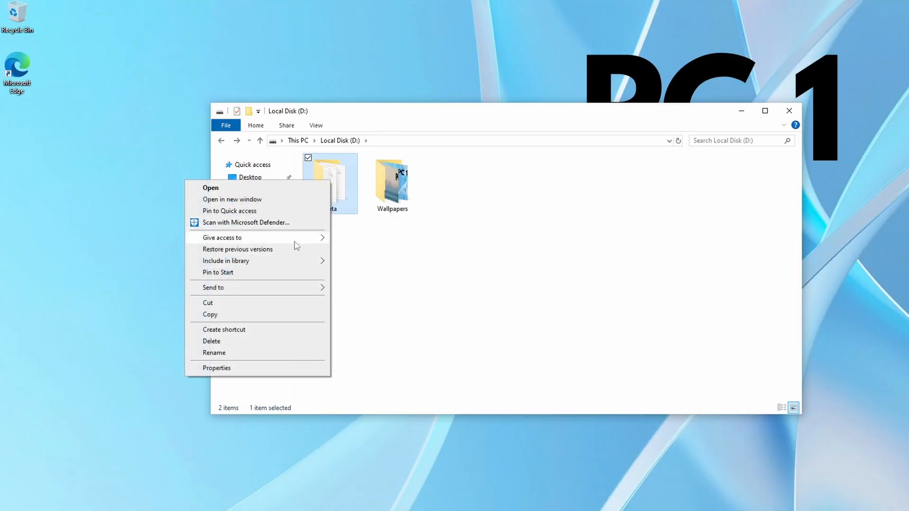
{"action": "left_click", "coordinate": [285, 368]}
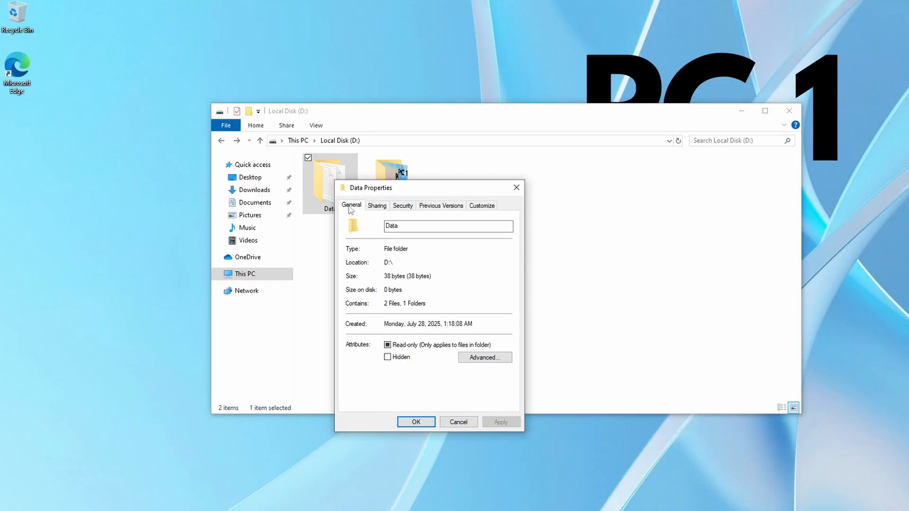
{"action": "left_click", "coordinate": [379, 208]}
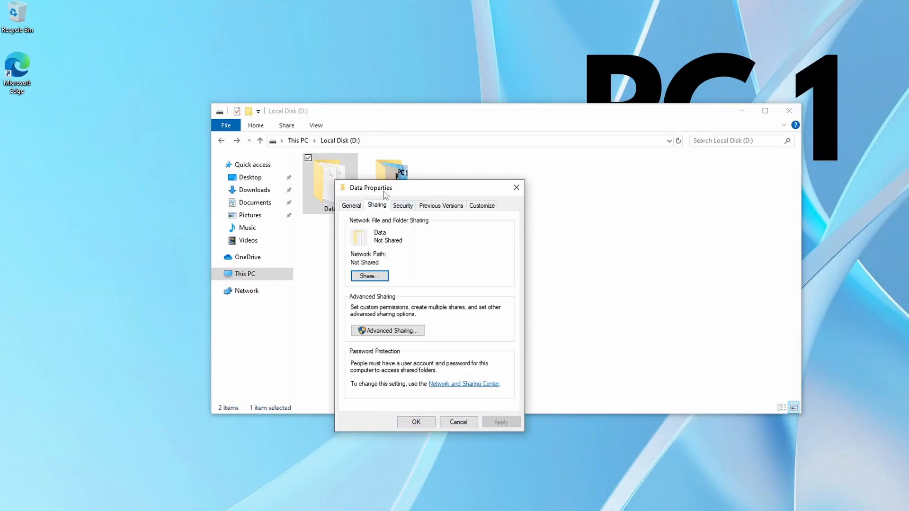
{"action": "left_click_drag", "start_coordinate": [391, 190], "coordinate": [423, 127]}
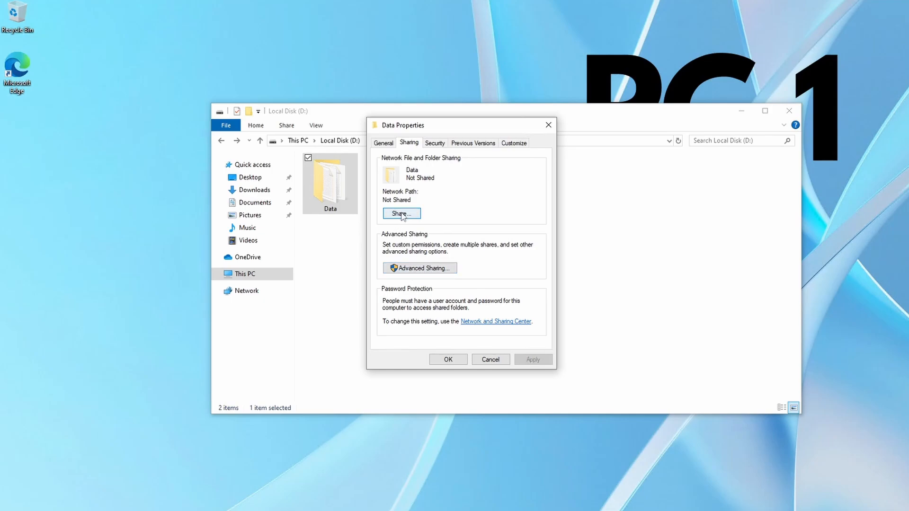
Step: Add Everyone to the people the Data folder is shared with
{"action": "left_click", "coordinate": [401, 215]}
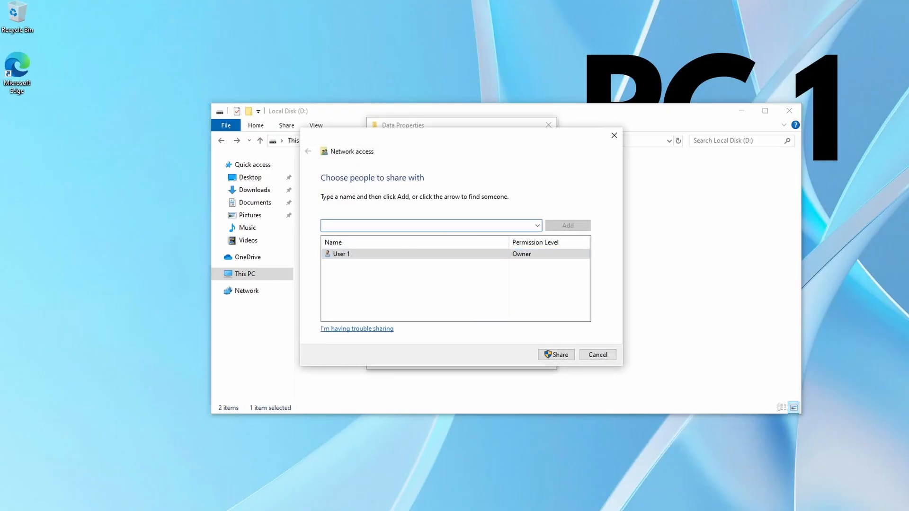
{"action": "left_click", "coordinate": [537, 228]}
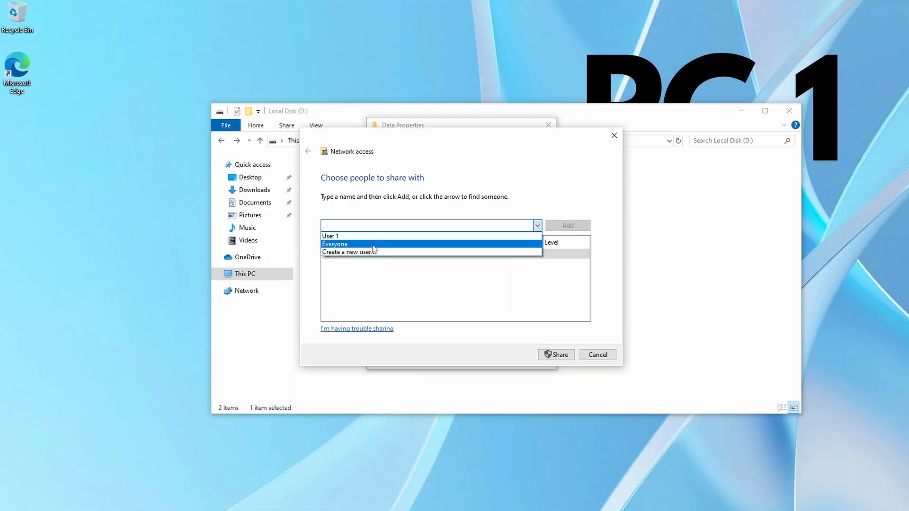
{"action": "left_click", "coordinate": [372, 243]}
{"action": "left_click", "coordinate": [560, 224]}
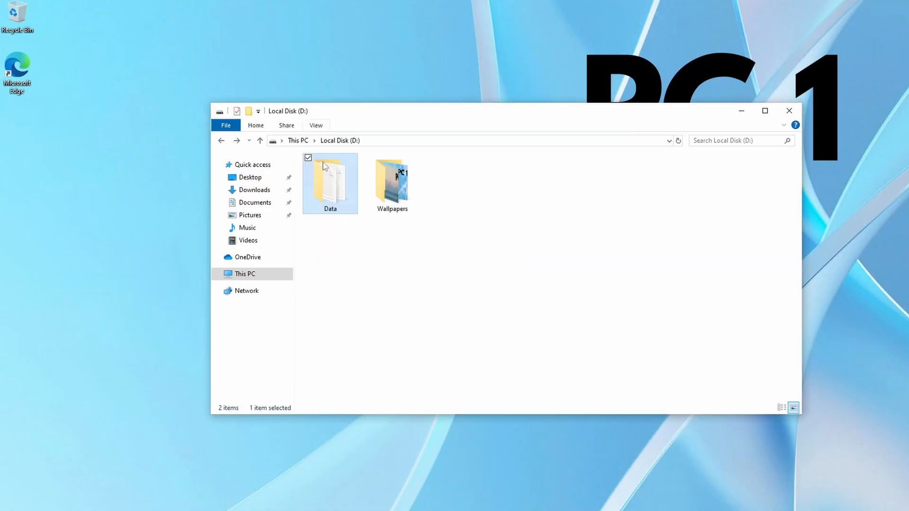
Step: Examine the contents of the Data folder and read the Data 1 text file, closing it when done
{"action": "double_click", "coordinate": [318, 176]}
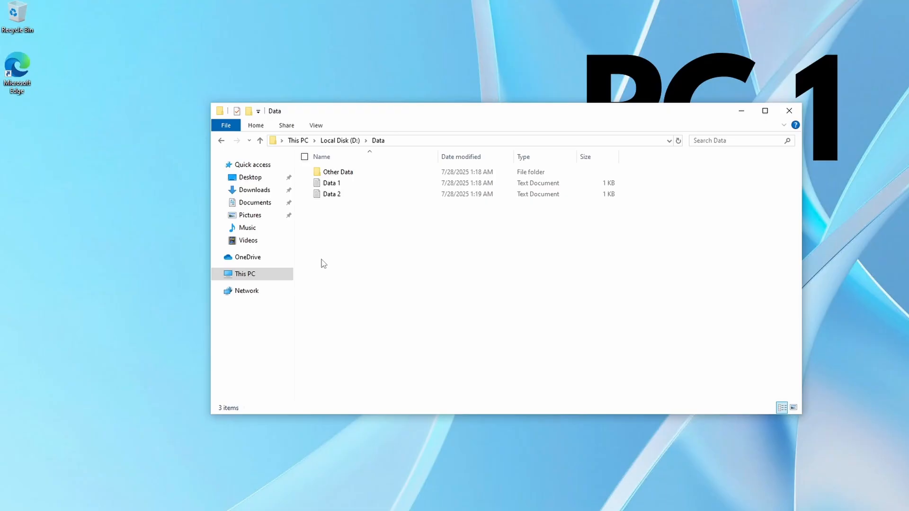
{"action": "left_click_drag", "start_coordinate": [338, 214], "coordinate": [341, 181]}
{"action": "left_click", "coordinate": [342, 226]}
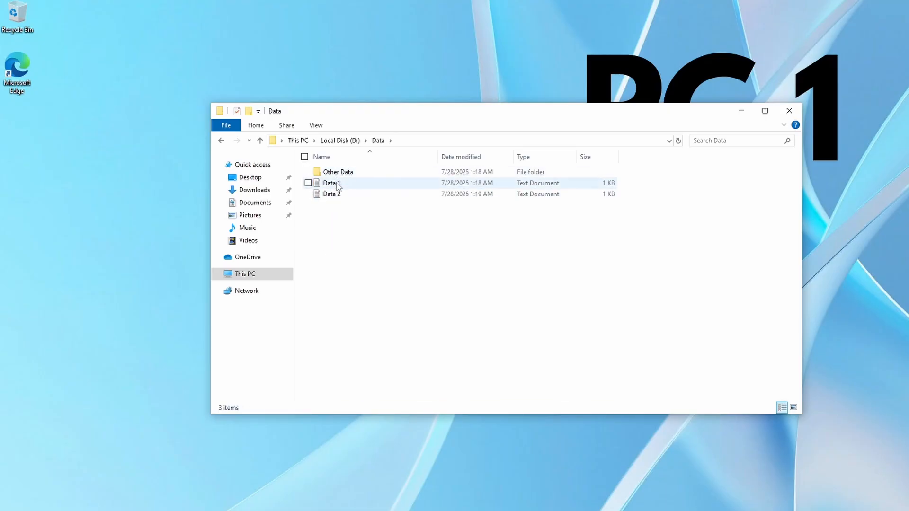
{"action": "left_click", "coordinate": [368, 186]}
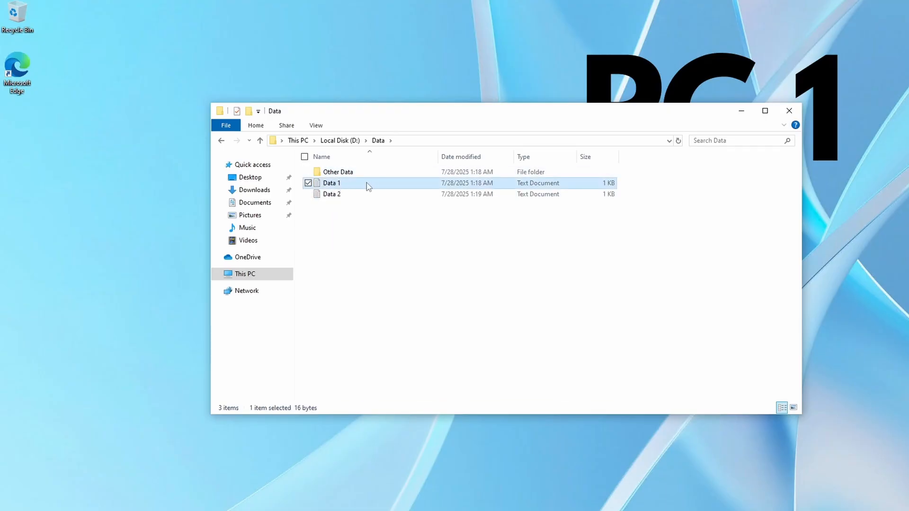
{"action": "left_click", "coordinate": [333, 217]}
{"action": "double_click", "coordinate": [339, 183]}
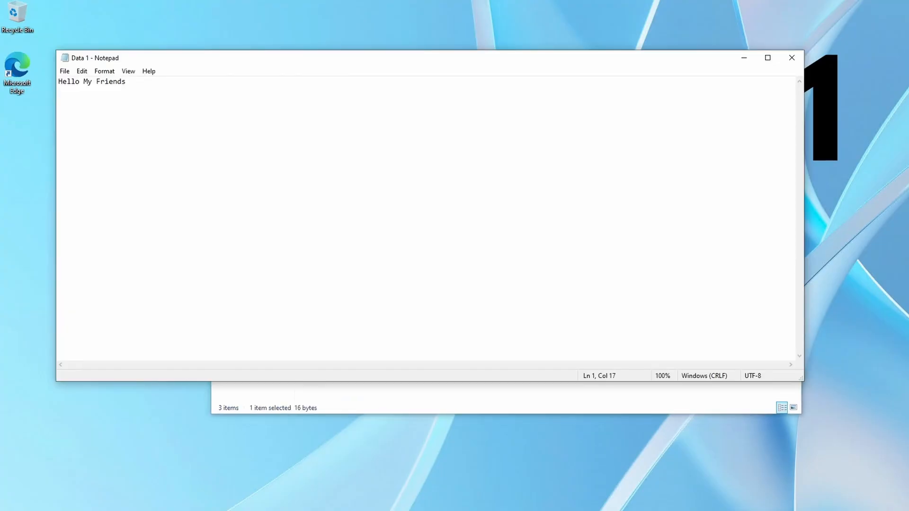
{"action": "left_click", "coordinate": [792, 58]}
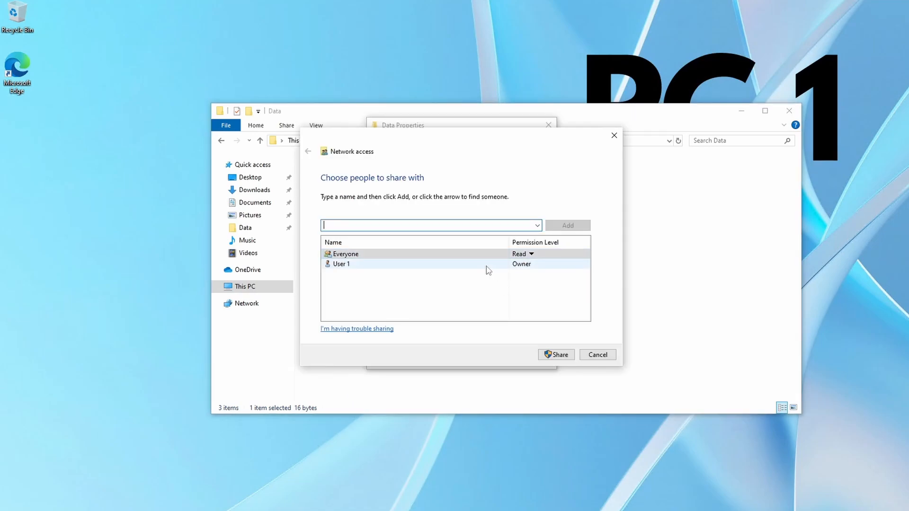
Step: Share the Data folder with Everyone at the Read permission level, making the connected network private
{"action": "left_click", "coordinate": [531, 255]}
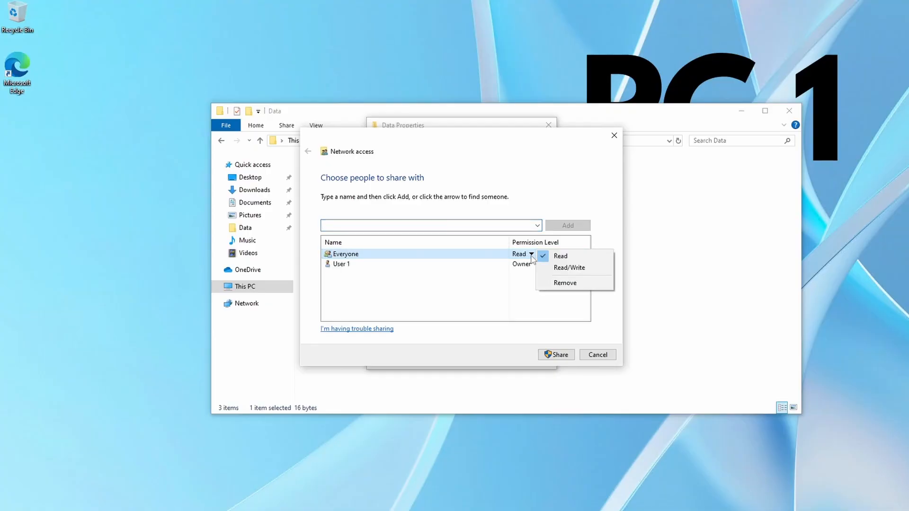
{"action": "left_click", "coordinate": [561, 258]}
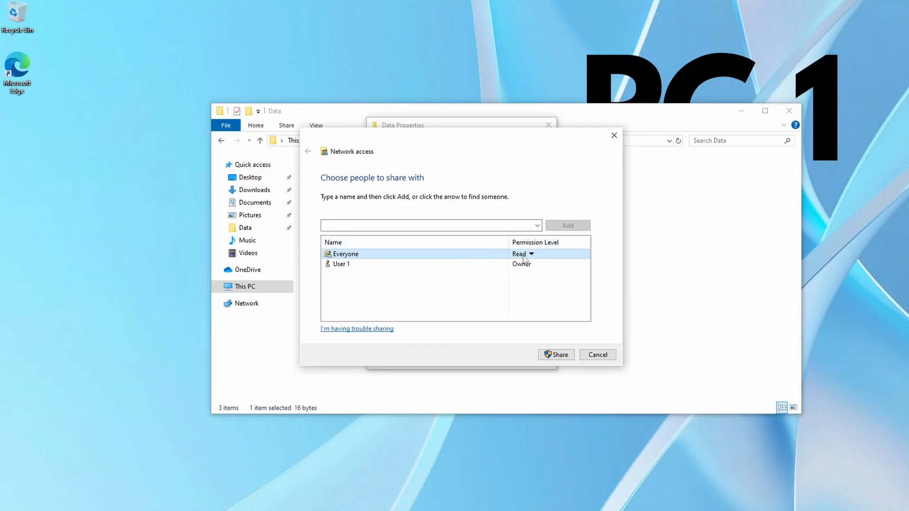
{"action": "left_click", "coordinate": [552, 355]}
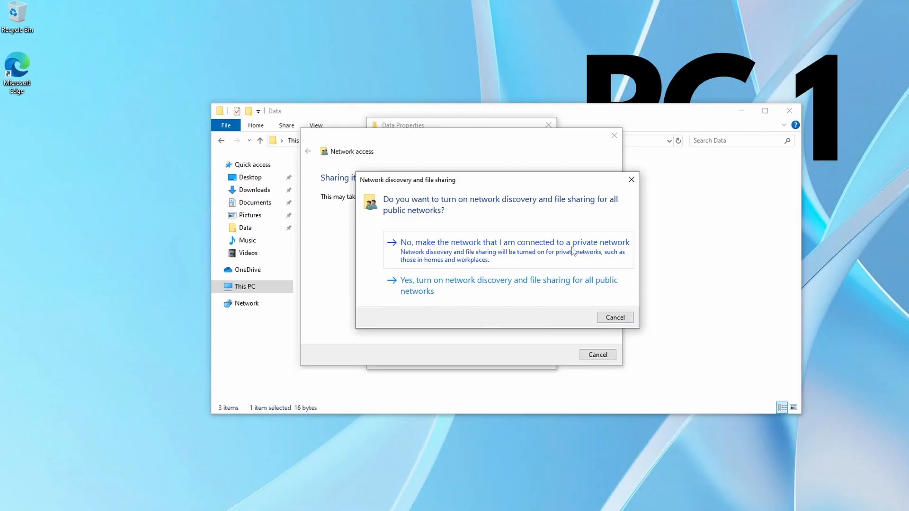
{"action": "left_click", "coordinate": [466, 246]}
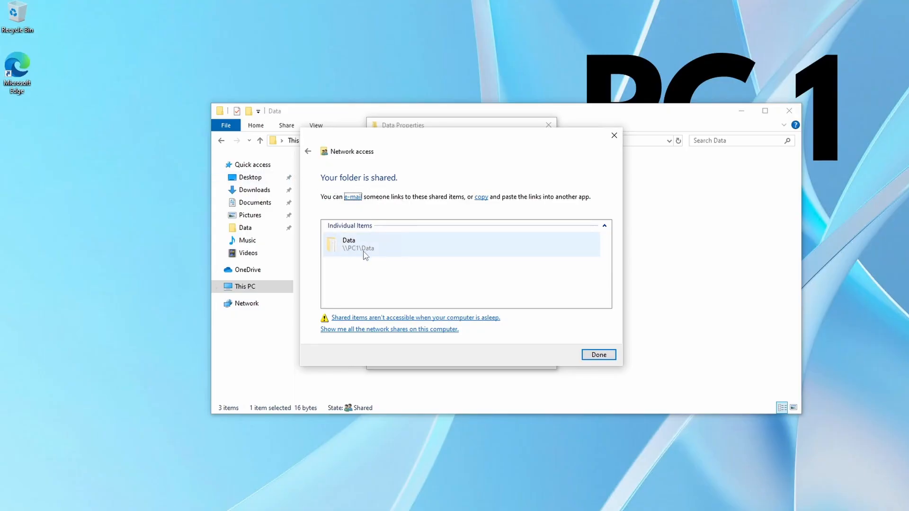
Step: Finish the sharing dialog, close the Data folder's properties and return to Local Disk (D:)
{"action": "left_click", "coordinate": [608, 359]}
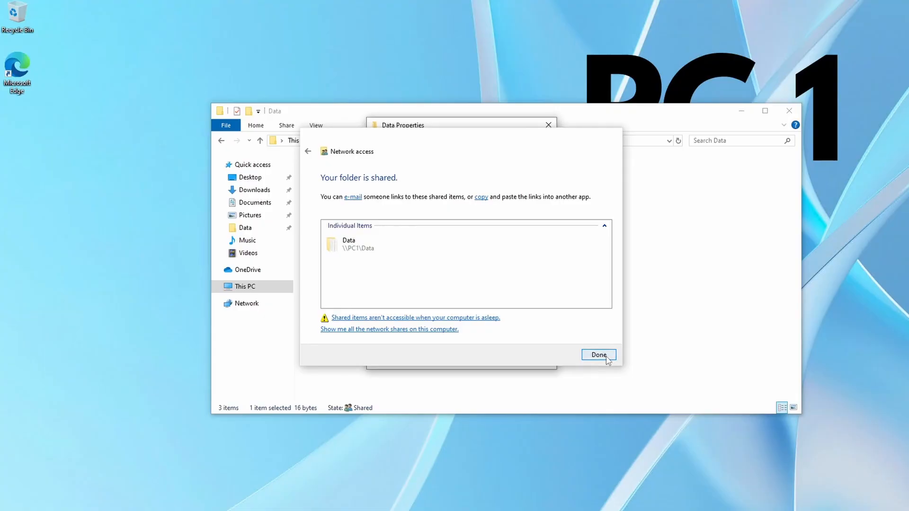
{"action": "left_click", "coordinate": [448, 360]}
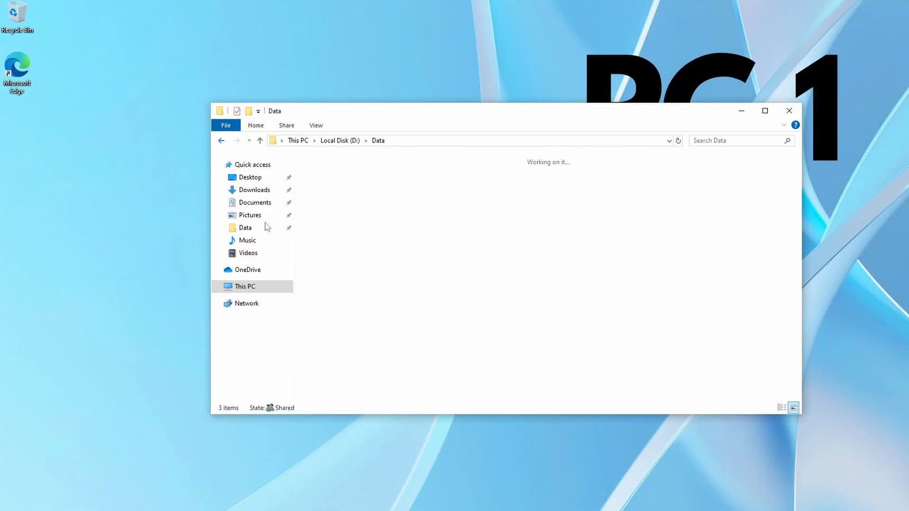
{"action": "key", "text": "alt+Left"}
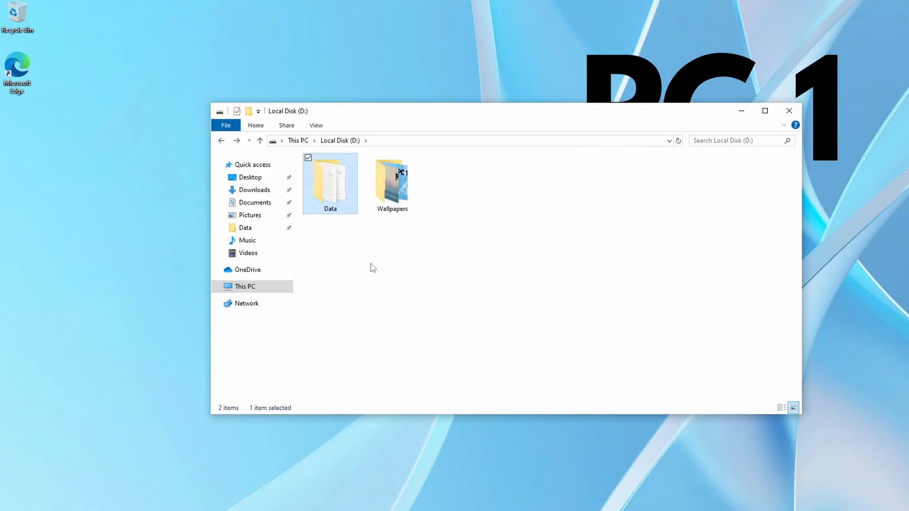
{"action": "left_click", "coordinate": [390, 285]}
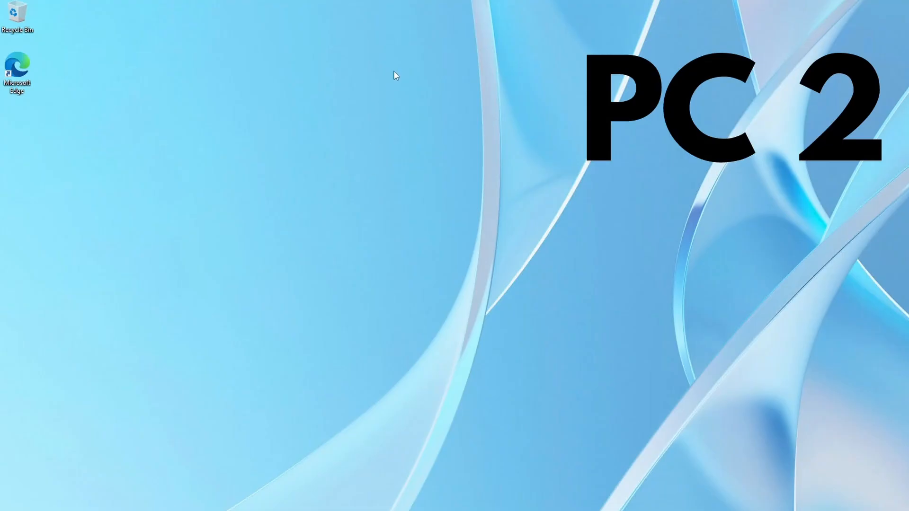
Step: On PC 2, add the Network icon to the desktop through the personalization theme settings and minimize Settings
{"action": "right_click", "coordinate": [404, 40]}
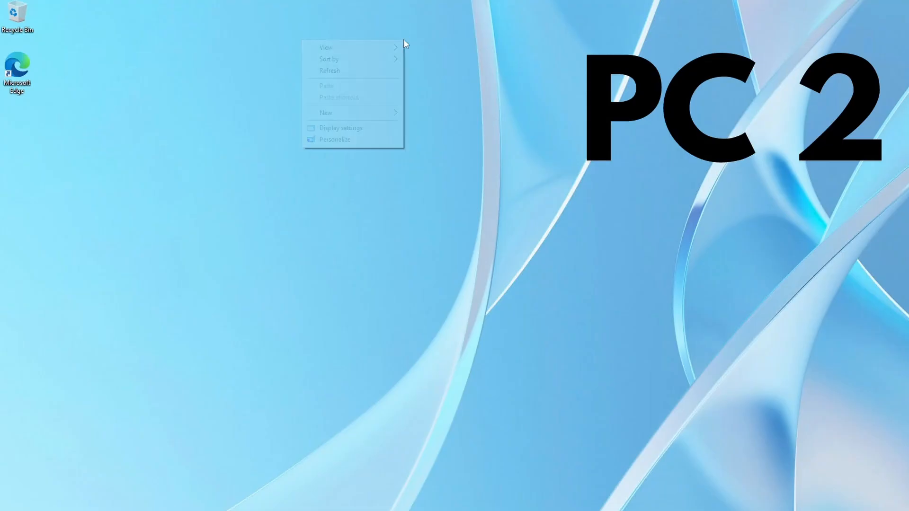
{"action": "left_click", "coordinate": [350, 139]}
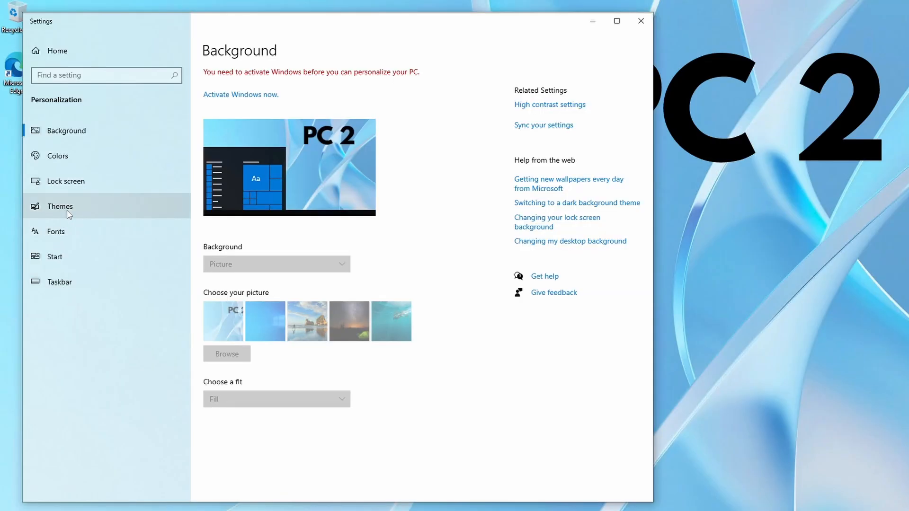
{"action": "left_click", "coordinate": [68, 212]}
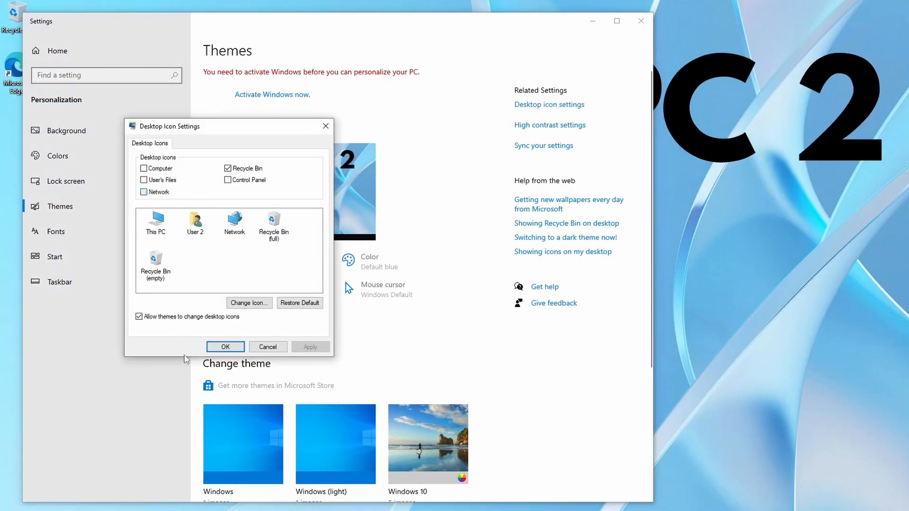
{"action": "left_click", "coordinate": [235, 349]}
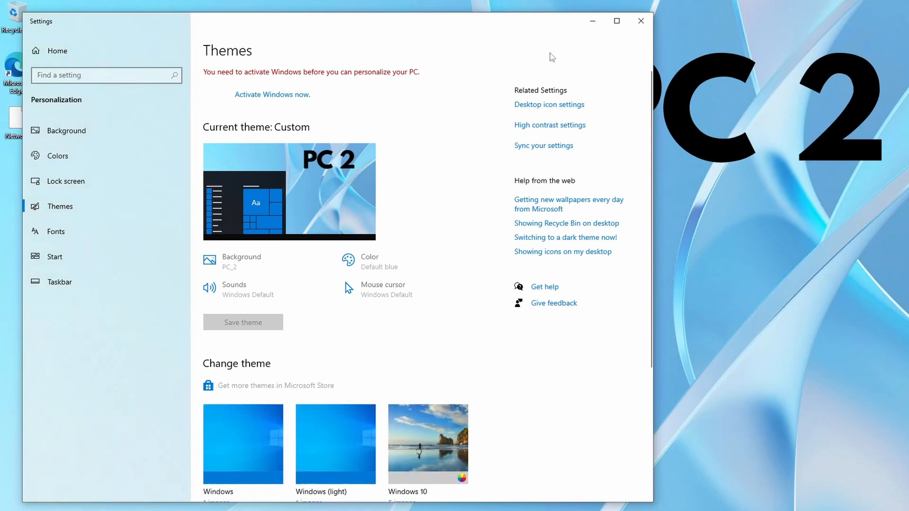
{"action": "left_click", "coordinate": [592, 21]}
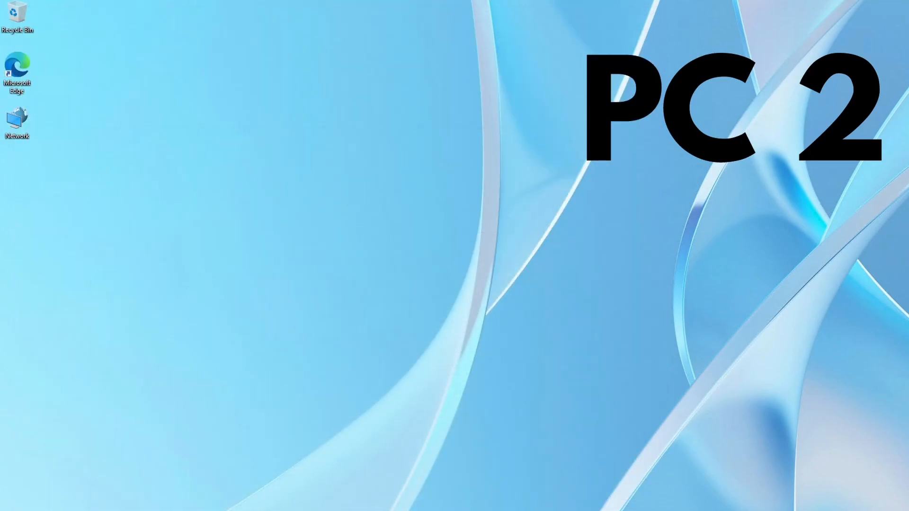
Step: Turn on network discovery and file sharing on PC 2, make the connected network private, and try to open PC1 from the network
{"action": "key", "text": "super+e"}
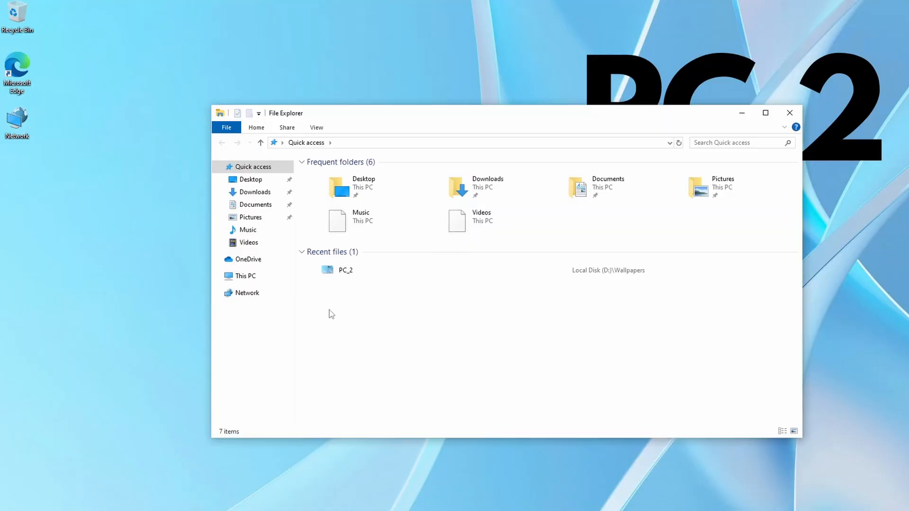
{"action": "left_click", "coordinate": [244, 277]}
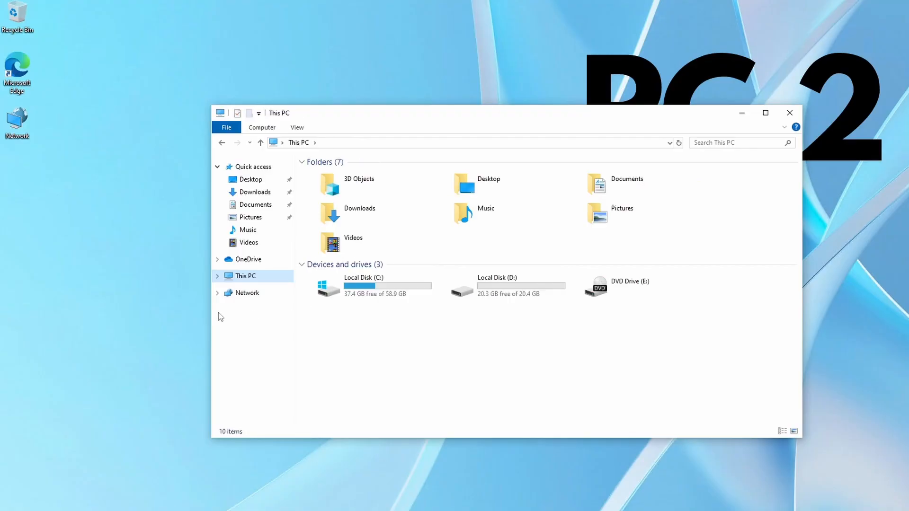
{"action": "left_click", "coordinate": [242, 296]}
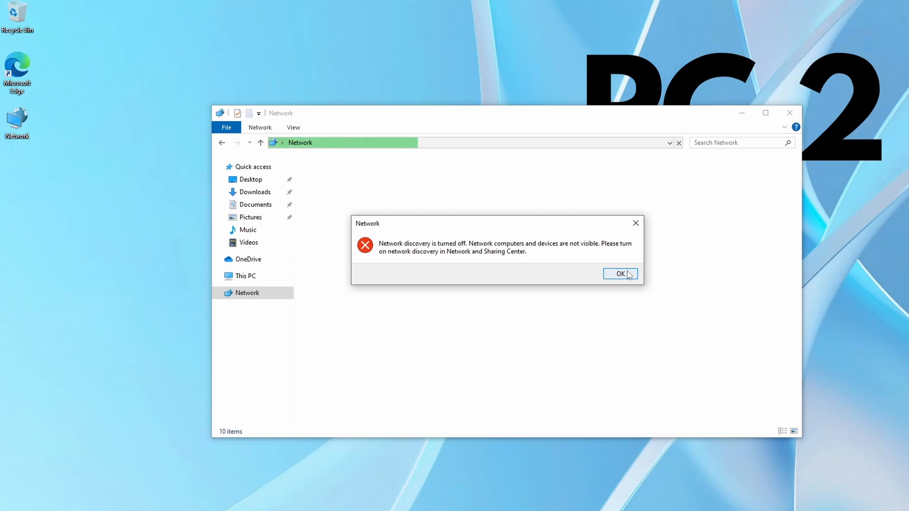
{"action": "key", "text": "Return"}
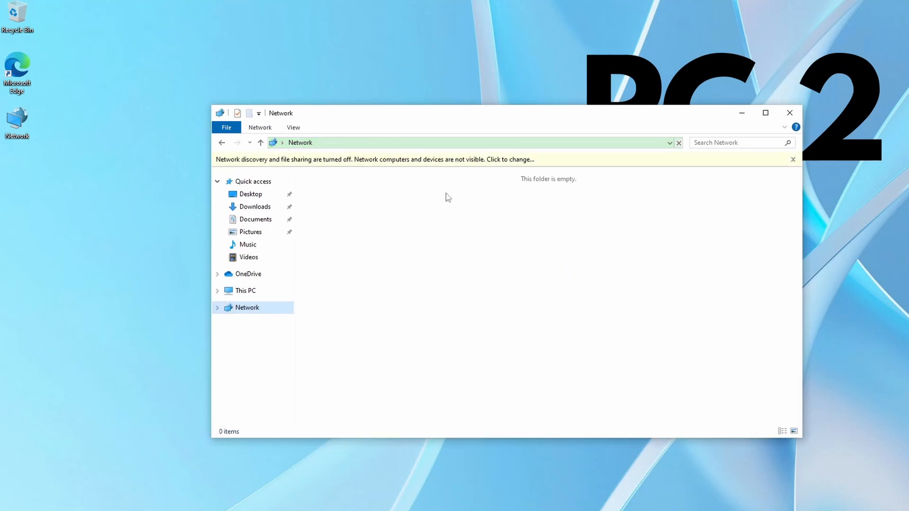
{"action": "left_click", "coordinate": [496, 161]}
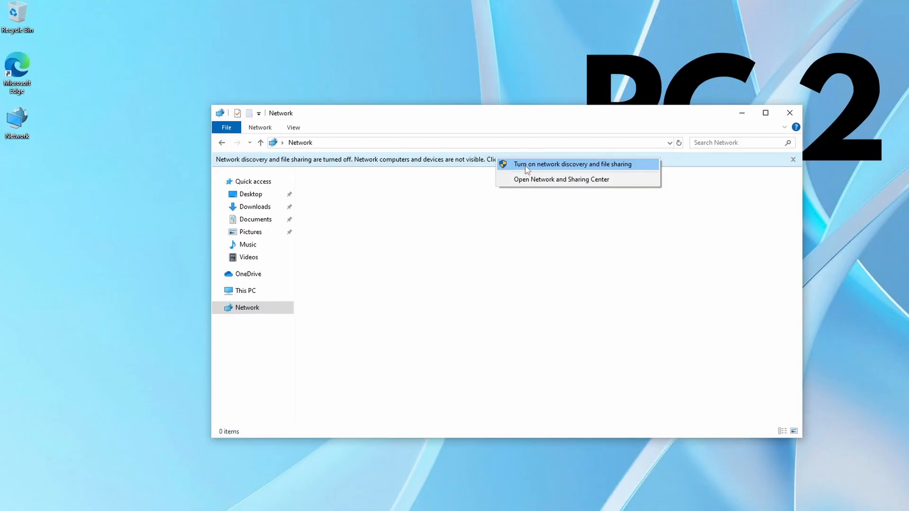
{"action": "left_click", "coordinate": [527, 167]}
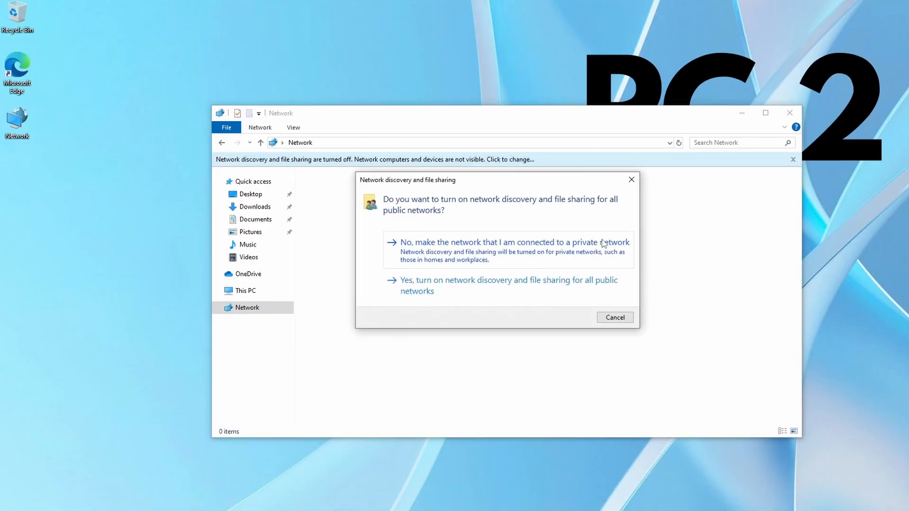
{"action": "left_click", "coordinate": [475, 254]}
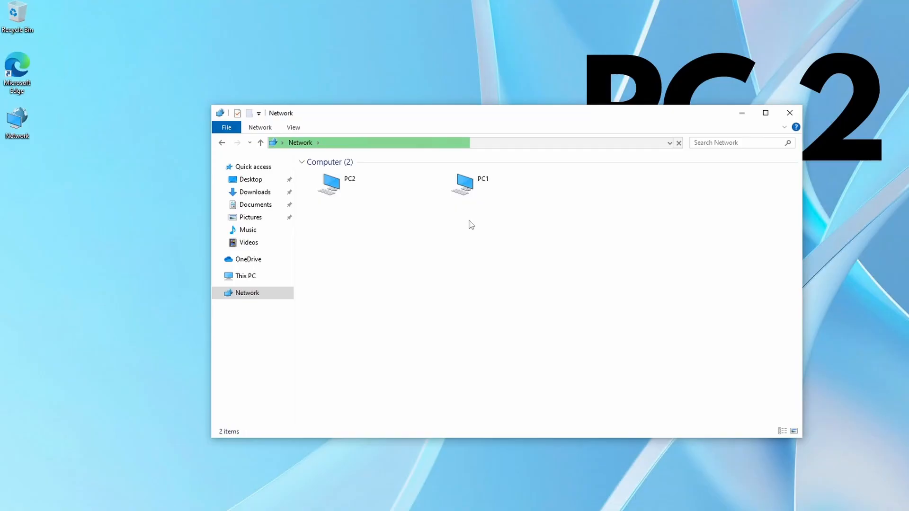
{"action": "left_click", "coordinate": [490, 187]}
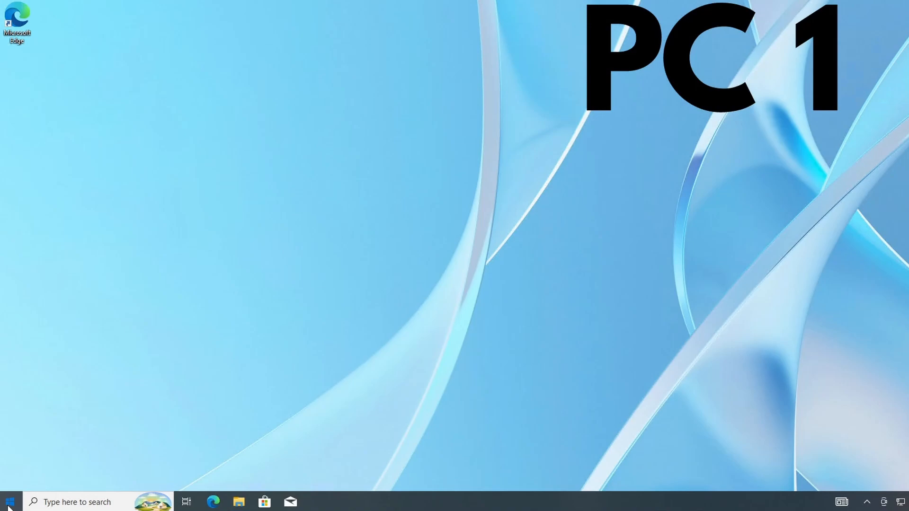
Step: On PC 1, turn off password protected sharing for all networks in the advanced sharing settings, save the changes and minimize Settings
{"action": "left_click", "coordinate": [9, 505]}
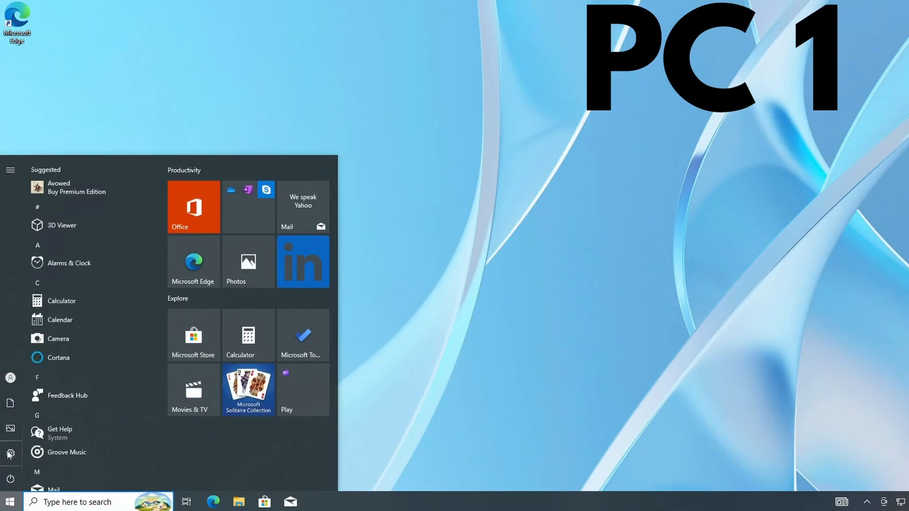
{"action": "left_click", "coordinate": [10, 454]}
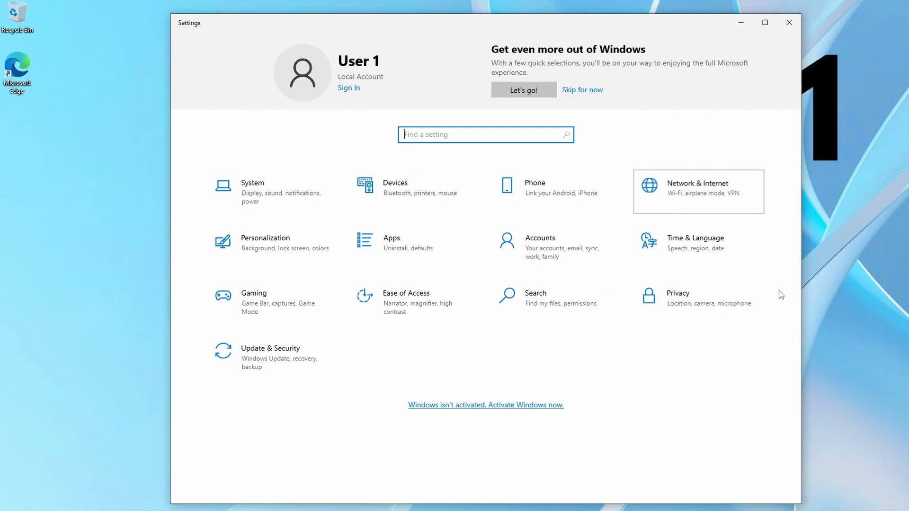
{"action": "left_click", "coordinate": [698, 192]}
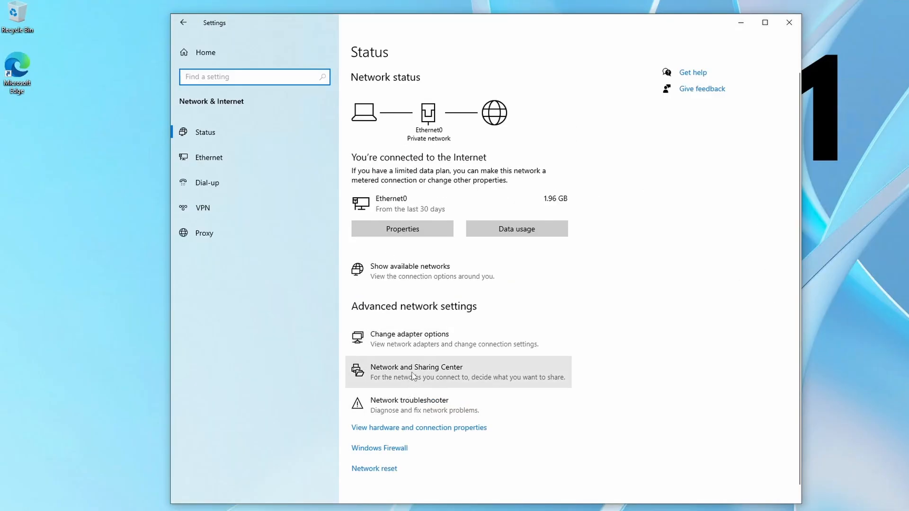
{"action": "left_click", "coordinate": [495, 381]}
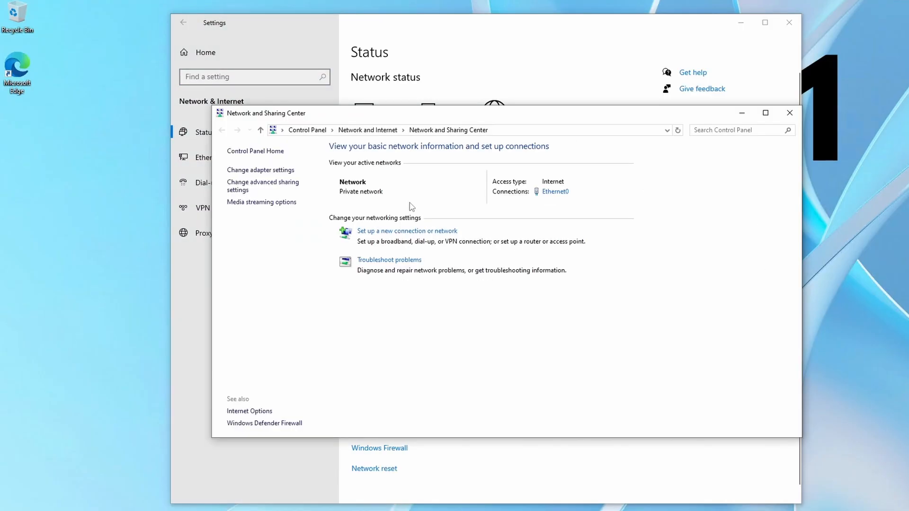
{"action": "left_click", "coordinate": [240, 189]}
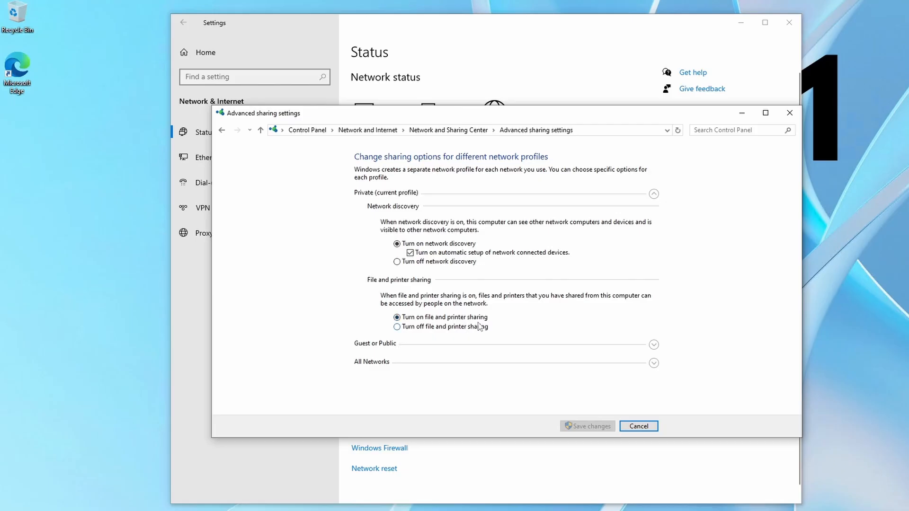
{"action": "left_click", "coordinate": [654, 363]}
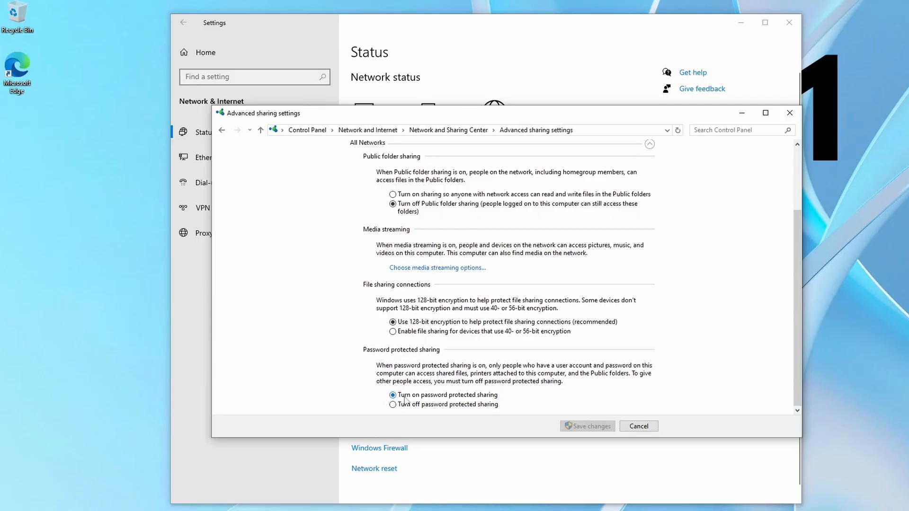
{"action": "left_click", "coordinate": [489, 403]}
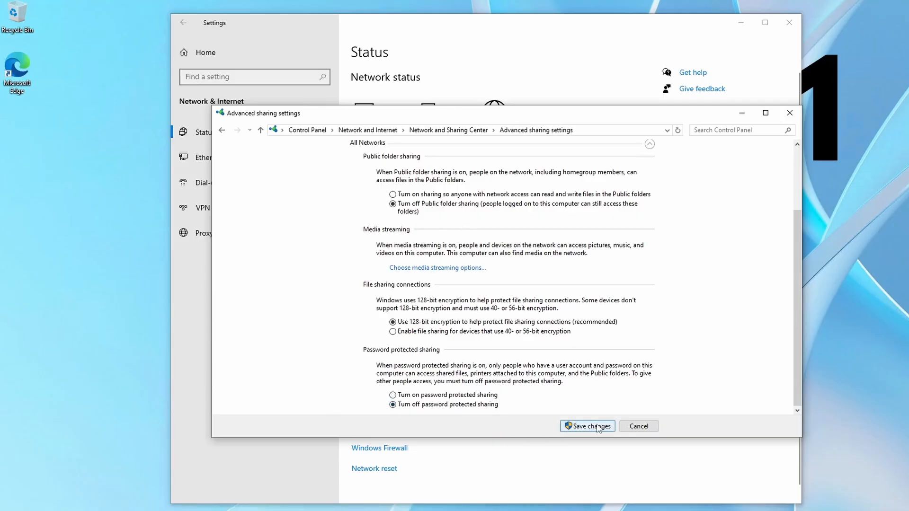
{"action": "left_click", "coordinate": [578, 428]}
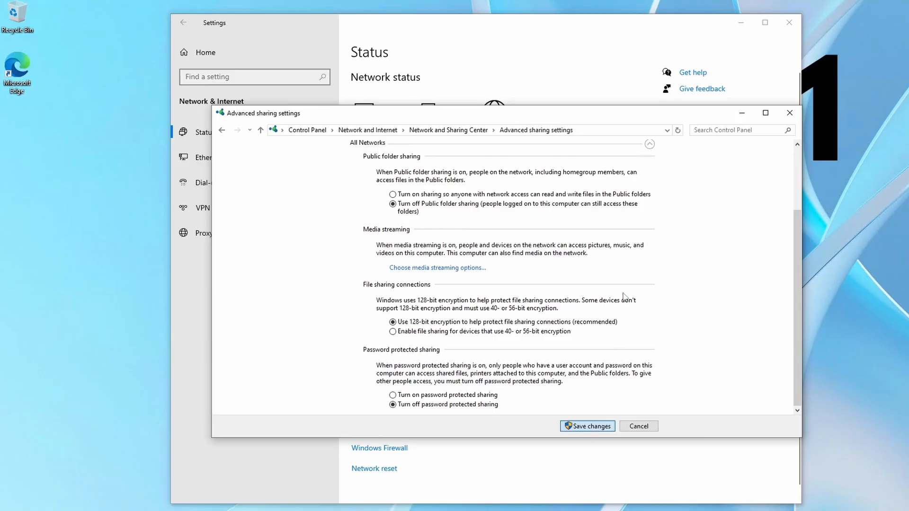
{"action": "left_click", "coordinate": [741, 24]}
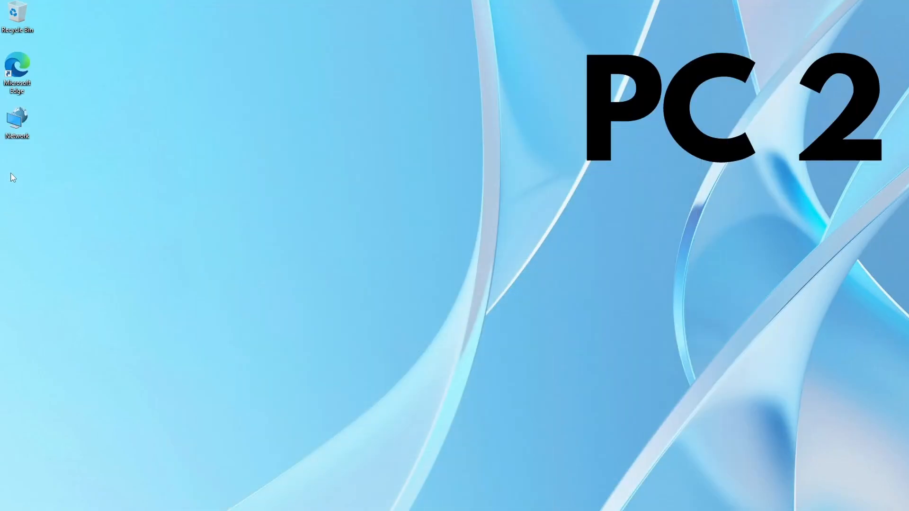
Step: On PC 2, browse the network to PC1 and open its shared Data folder
{"action": "double_click", "coordinate": [19, 121]}
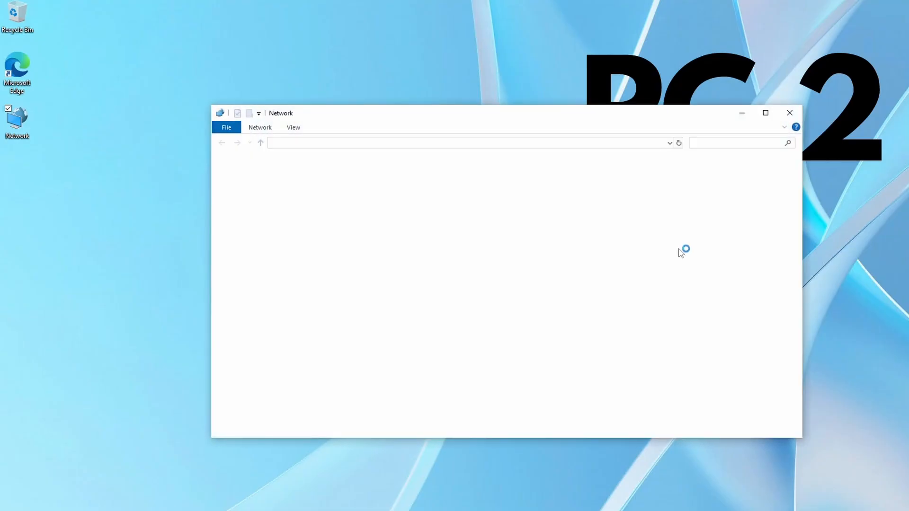
{"action": "left_click", "coordinate": [503, 187]}
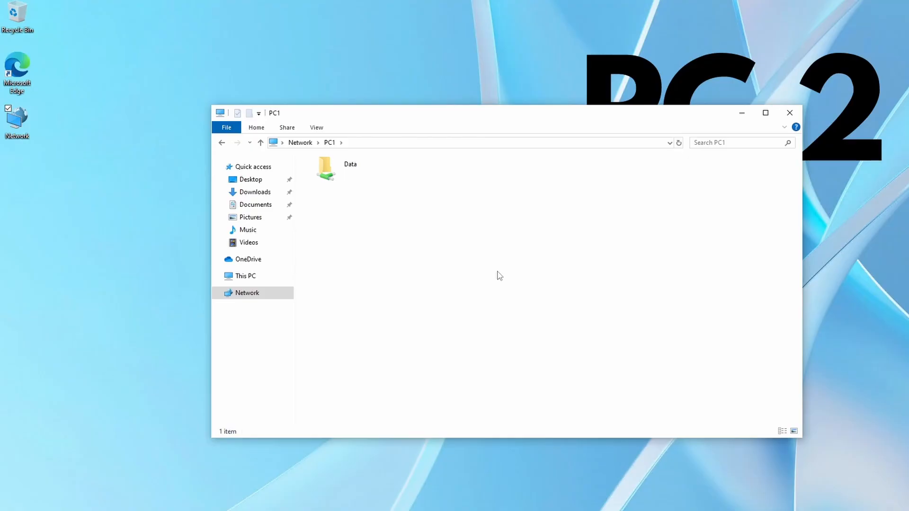
{"action": "left_click", "coordinate": [343, 171]}
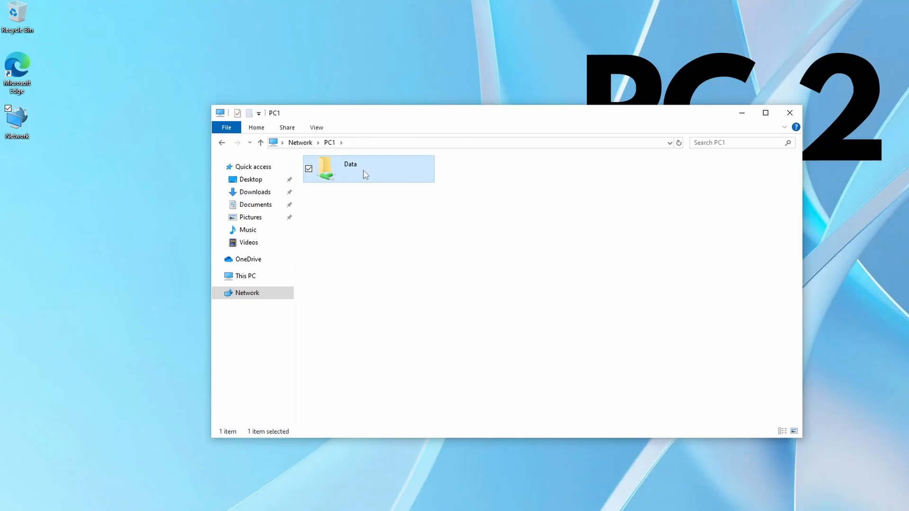
{"action": "double_click", "coordinate": [365, 174]}
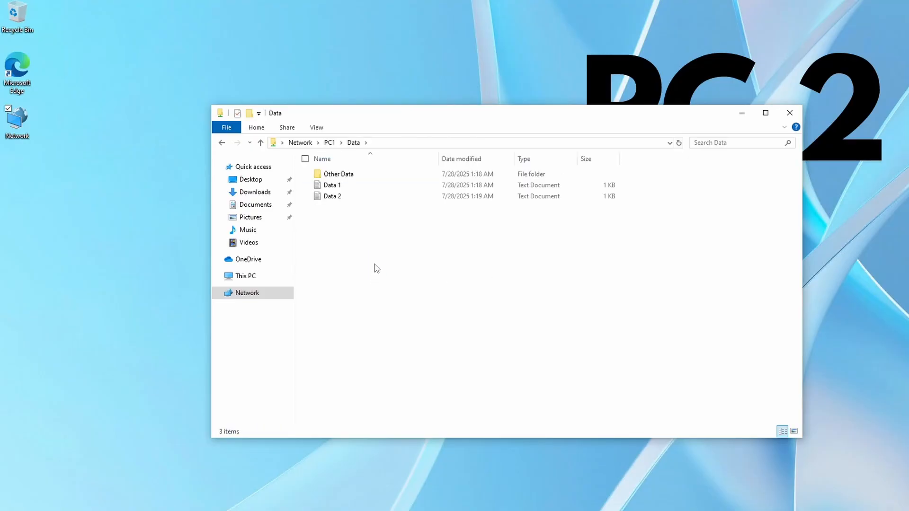
Step: Try to delete the word "Friends" from the shared Data 1 text file and save it, then close the file without saving
{"action": "double_click", "coordinate": [341, 185]}
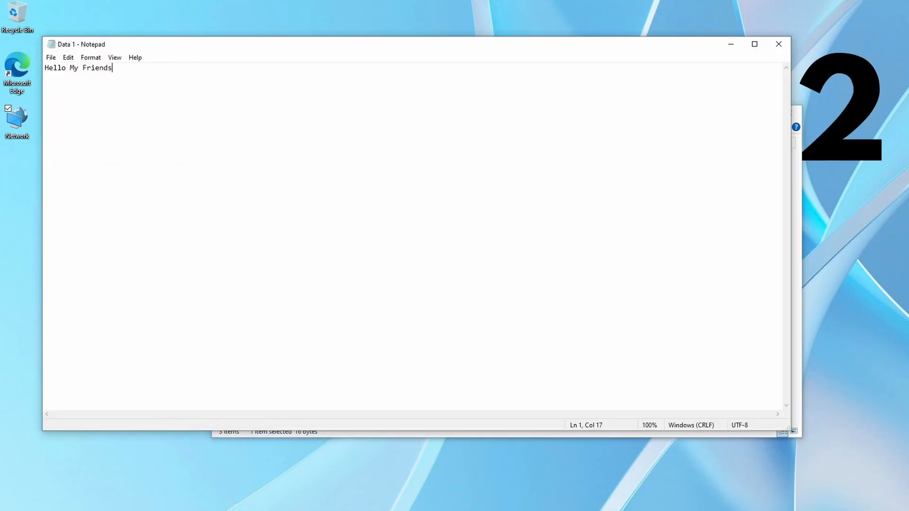
{"action": "key", "text": "Home"}
{"action": "double_click", "coordinate": [99, 68]}
{"action": "key", "text": "BackSpace"}
{"action": "left_click", "coordinate": [50, 57]}
{"action": "left_click", "coordinate": [92, 115]}
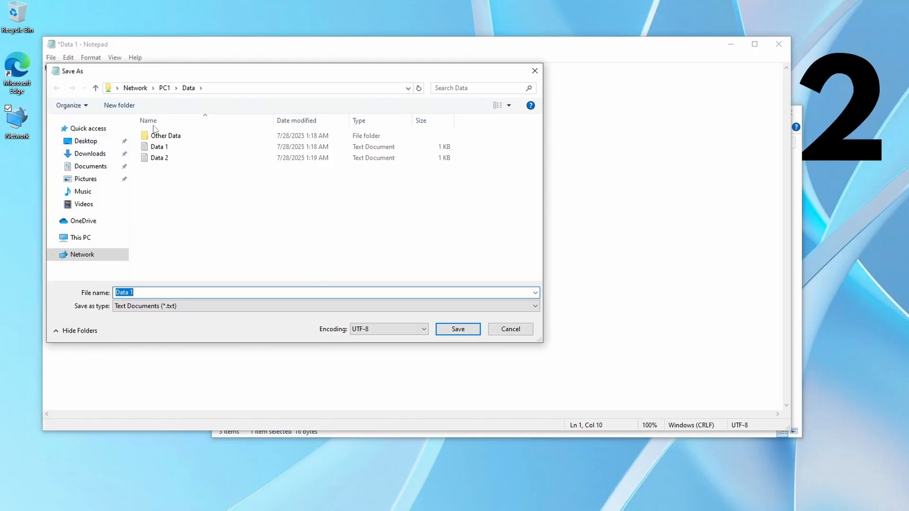
{"action": "key", "text": "Escape"}
{"action": "left_click", "coordinate": [778, 44]}
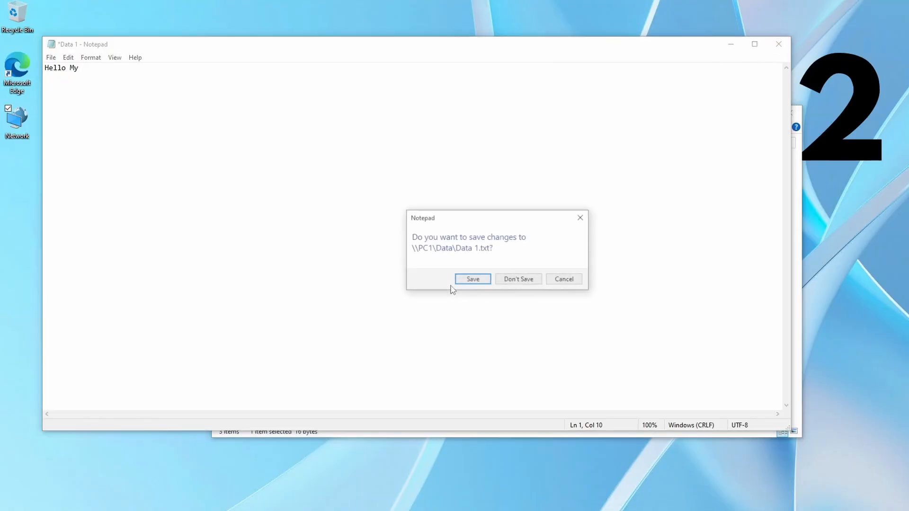
{"action": "left_click", "coordinate": [514, 280]}
Step: Try to create a new folder inside the shared Data folder
{"action": "left_click", "coordinate": [343, 227]}
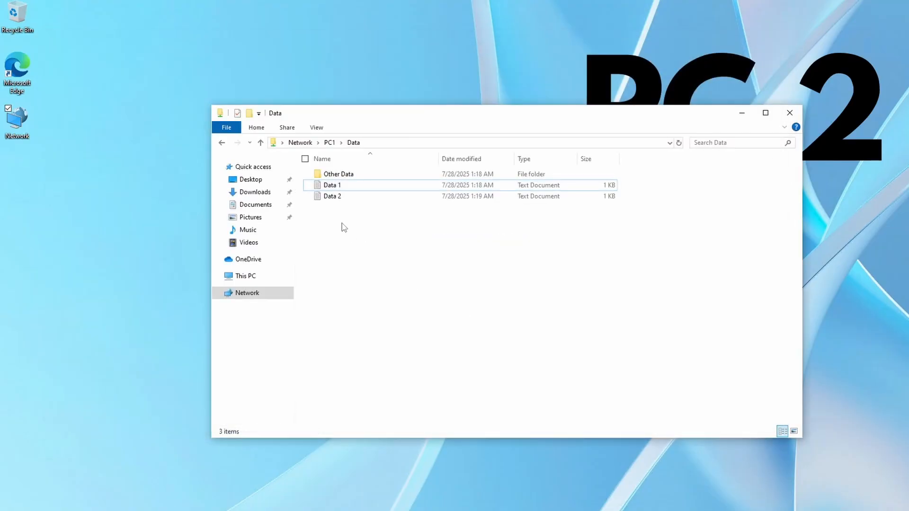
{"action": "right_click", "coordinate": [343, 212]}
{"action": "mouse_move", "coordinate": [324, 310]}
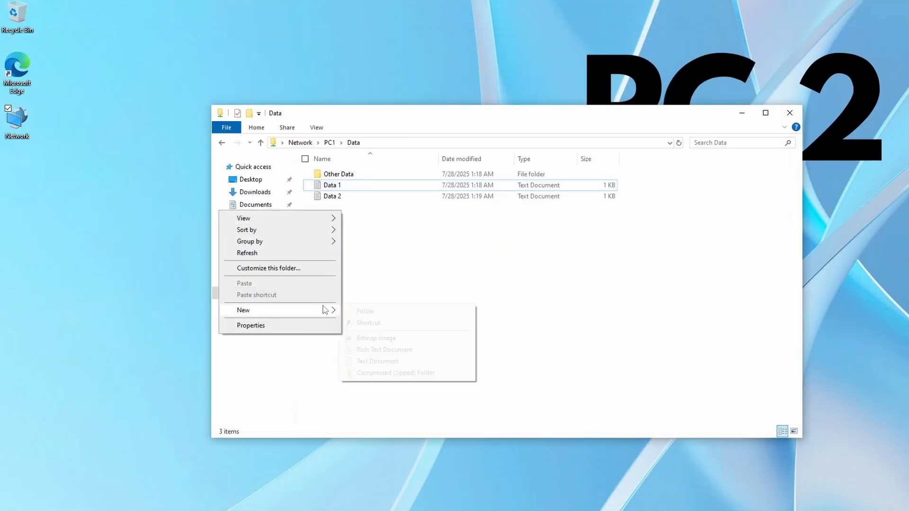
{"action": "left_click", "coordinate": [370, 310]}
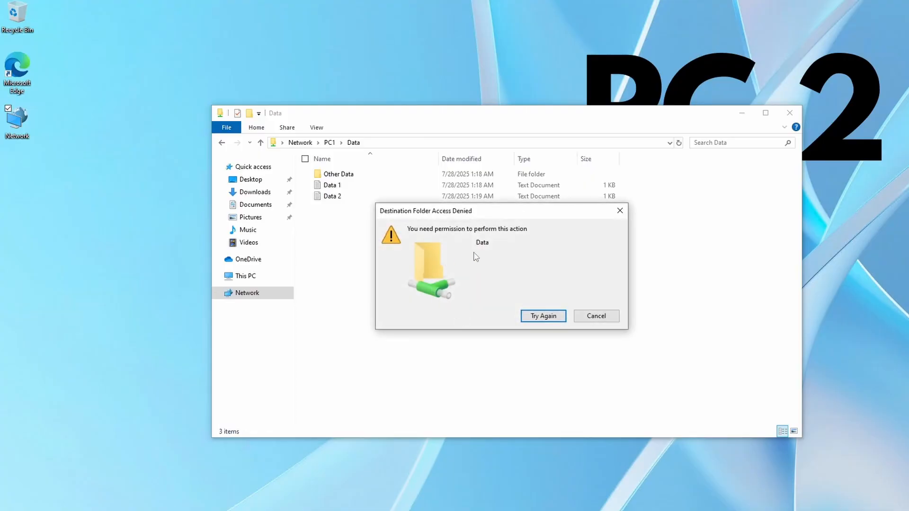
{"action": "left_click", "coordinate": [619, 210]}
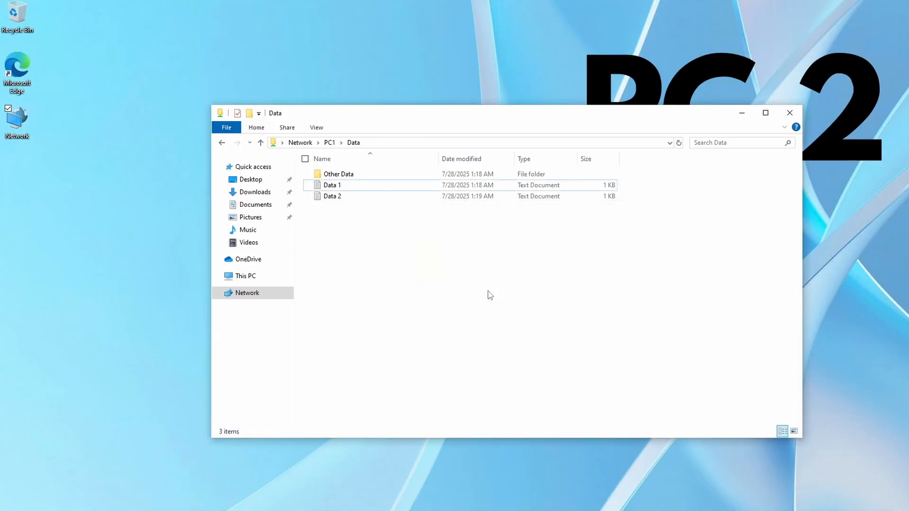
Step: Copy the Data 1 text file from the shared Data folder to the PC 2 desktop
{"action": "left_click", "coordinate": [352, 188]}
{"action": "double_click", "coordinate": [352, 188]}
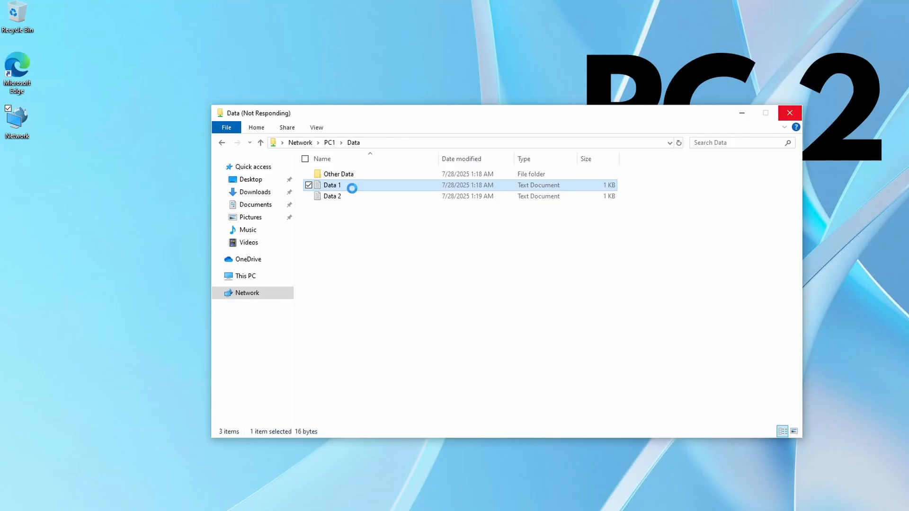
{"action": "right_click", "coordinate": [352, 188]}
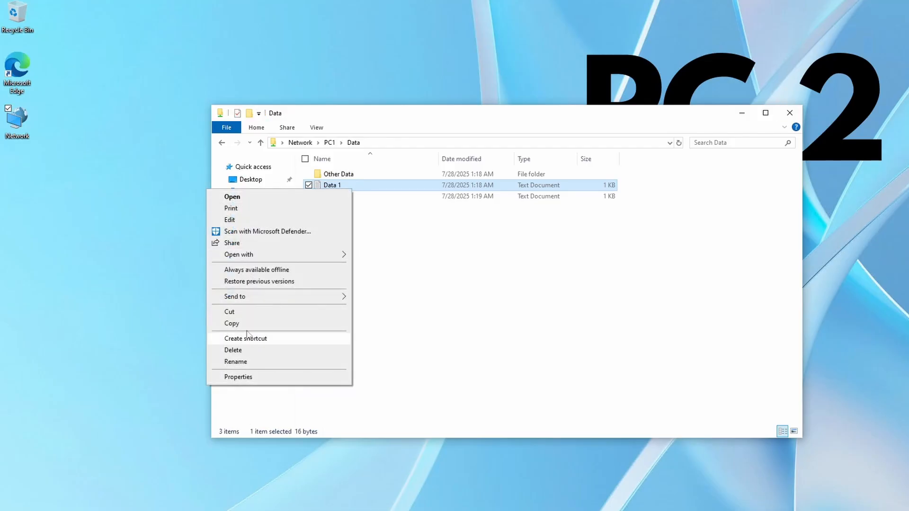
{"action": "left_click", "coordinate": [241, 324]}
{"action": "right_click", "coordinate": [56, 193]}
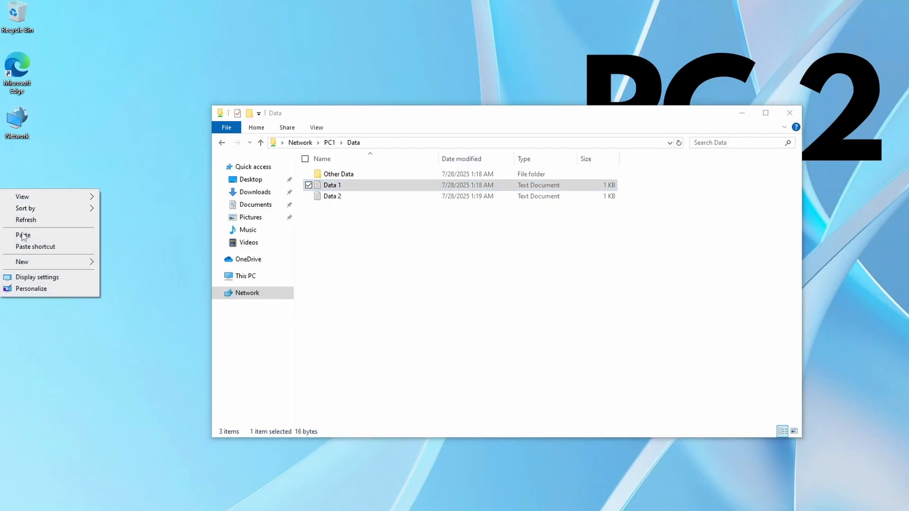
{"action": "left_click", "coordinate": [22, 235]}
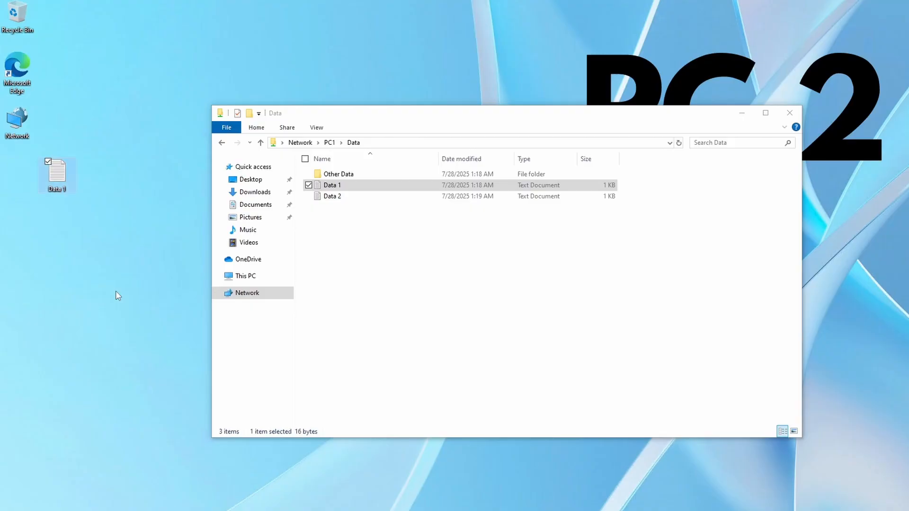
{"action": "left_click", "coordinate": [183, 173]}
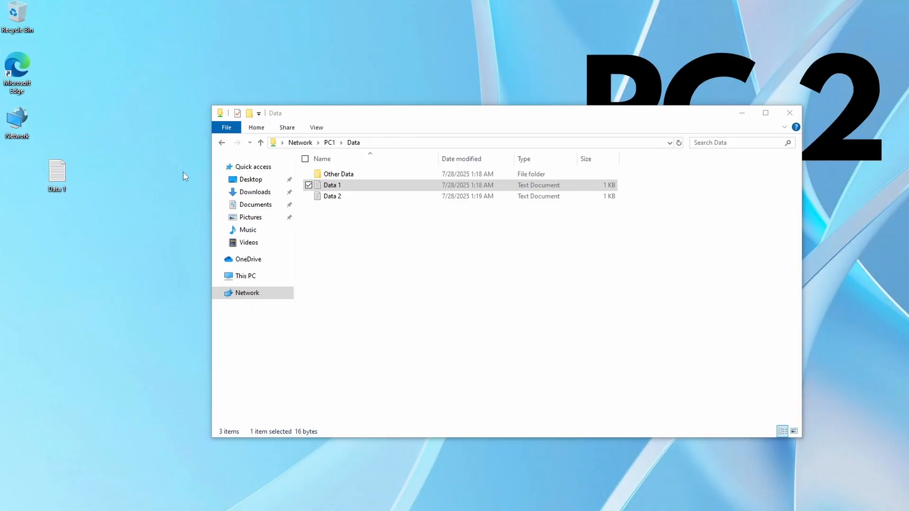